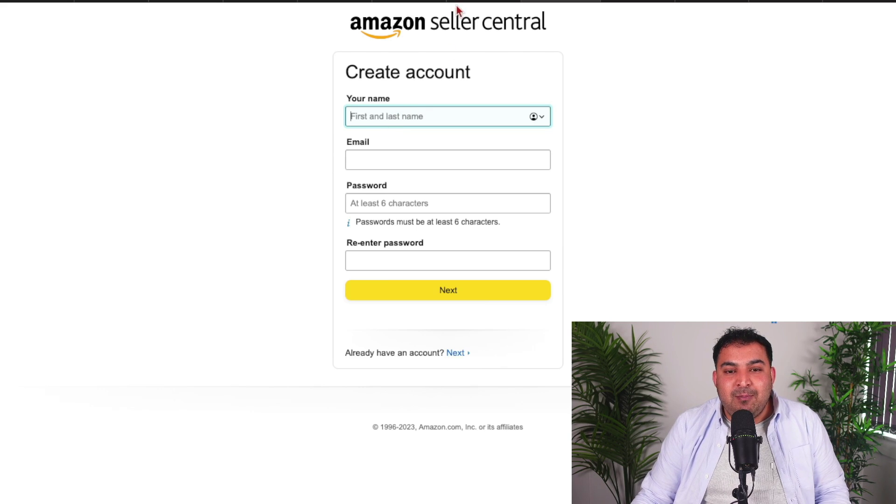
Register with the account holder's full name, email and the browser-suggested strong password, then submit
left_click(354, 25)
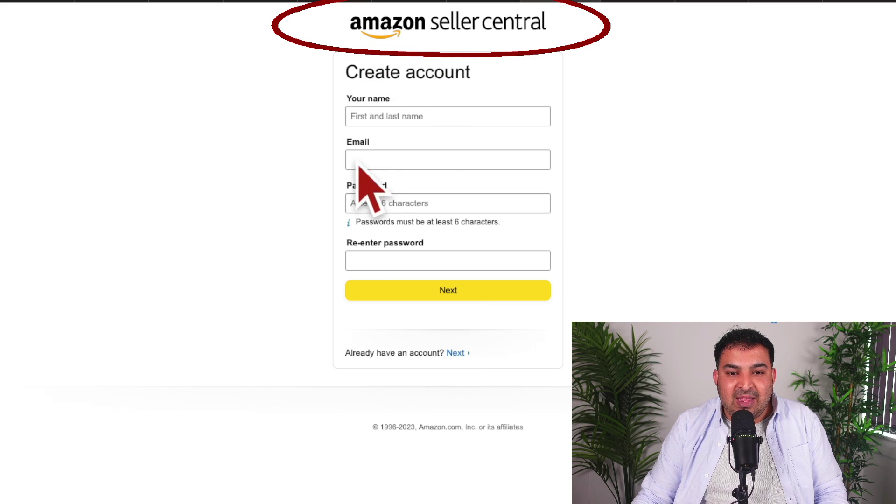
left_click(410, 116)
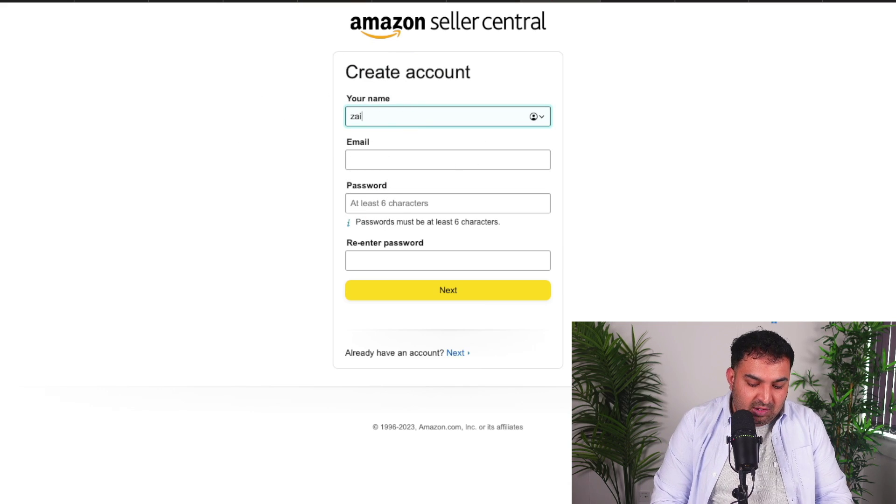
left_click(447, 160)
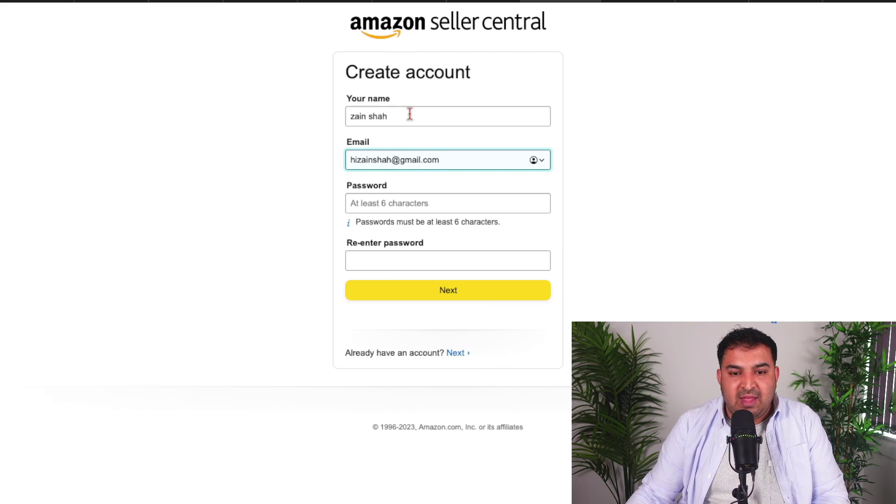
left_click(436, 203)
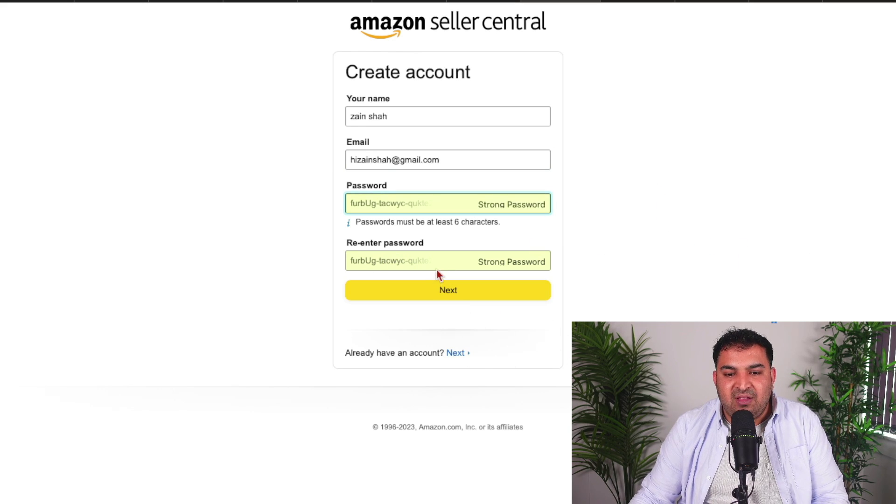
left_click(462, 293)
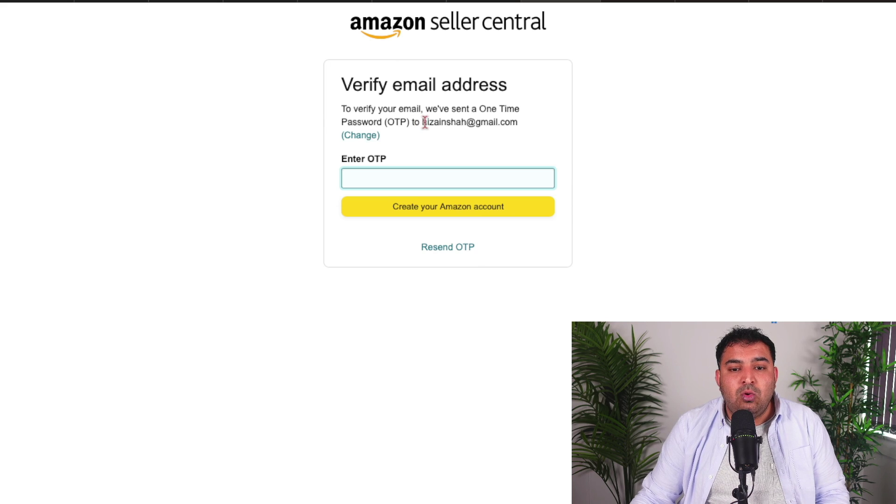
Paste the emailed one-time code into the OTP field and submit it to create the account
left_click_drag(426, 121, 518, 123)
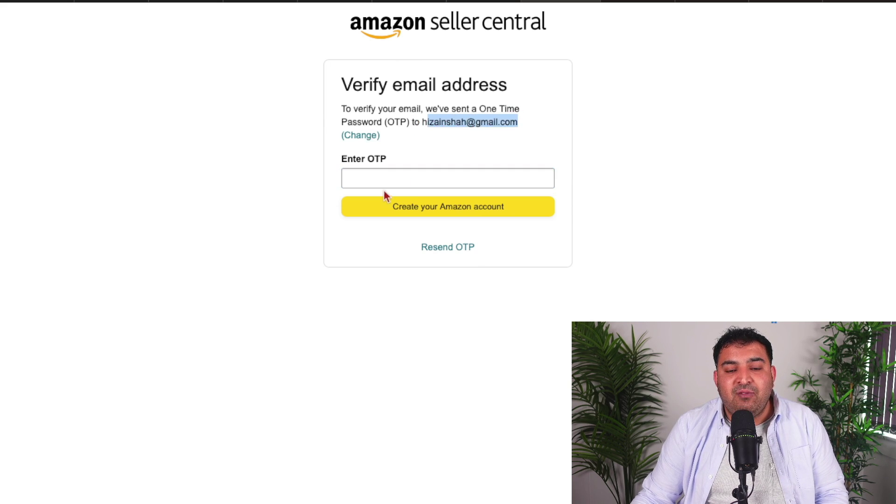
left_click(372, 173)
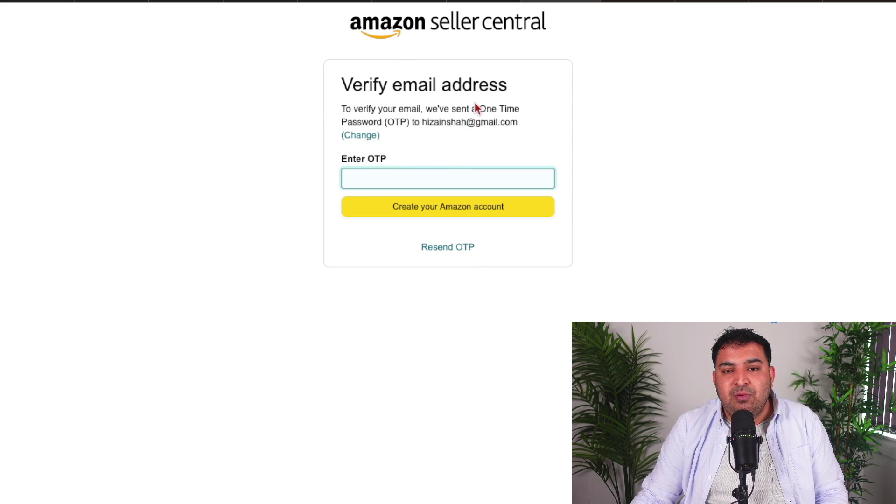
left_click(390, 503)
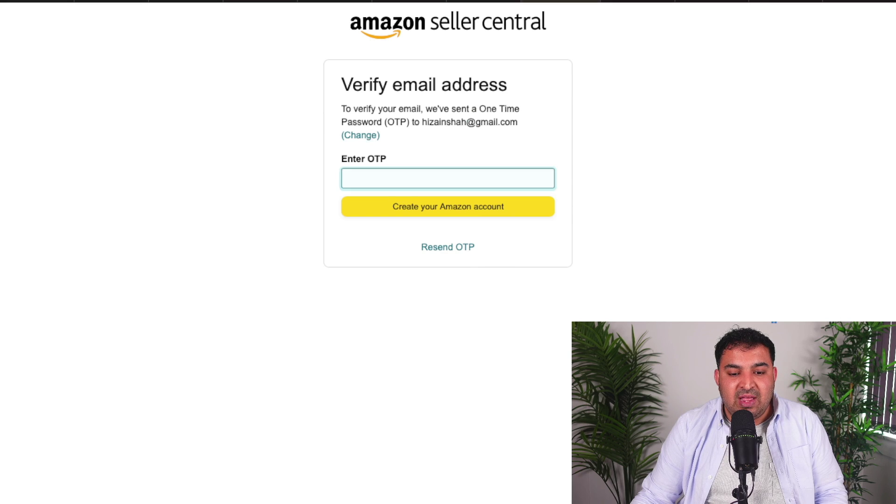
left_click(367, 177)
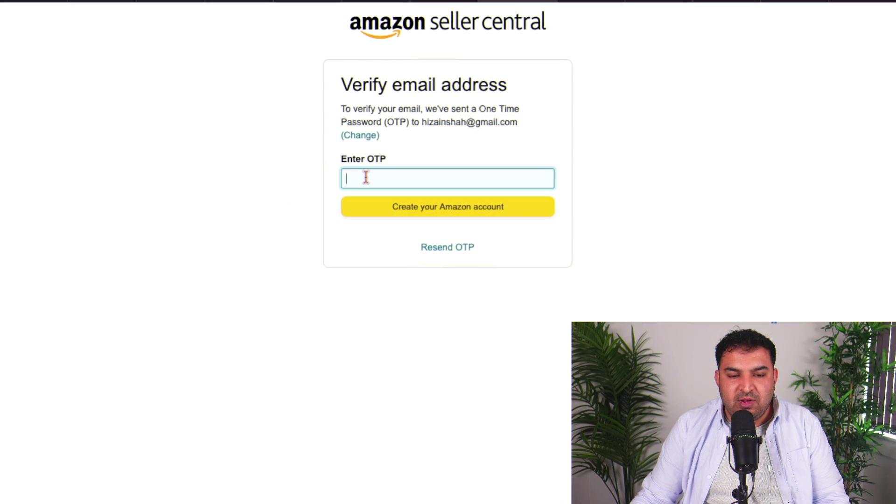
key("ctrl+v")
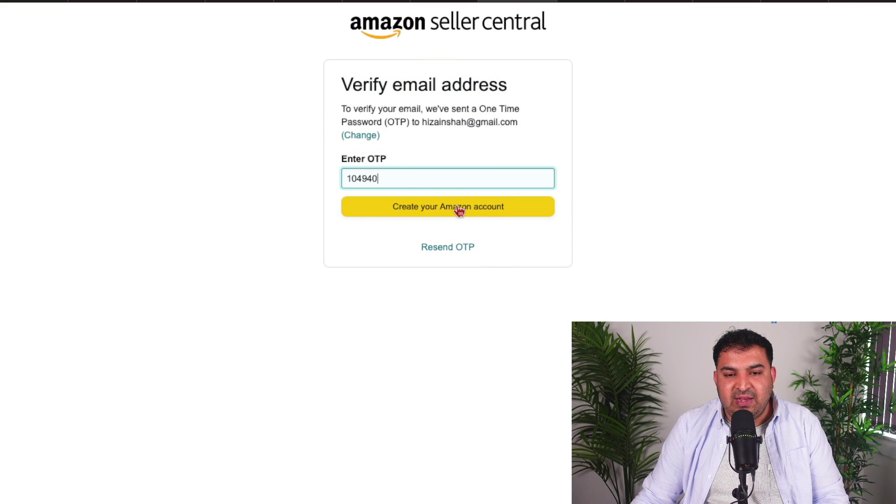
left_click(459, 210)
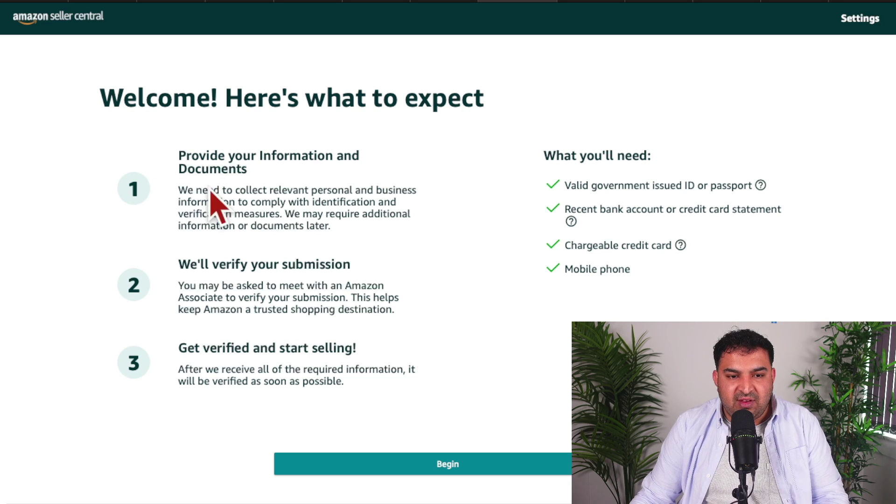
Review the registration stages: business information, submission verification, and get verified and start selling
left_click_drag(180, 155, 254, 170)
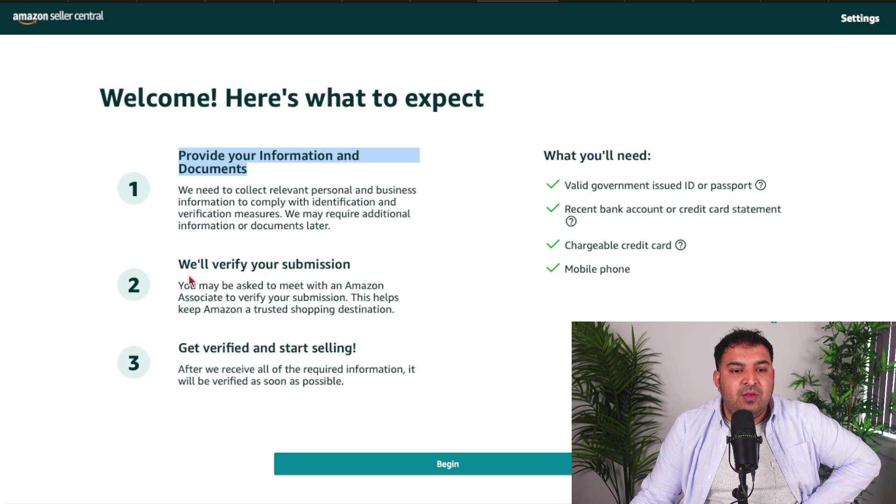
left_click_drag(178, 264, 367, 266)
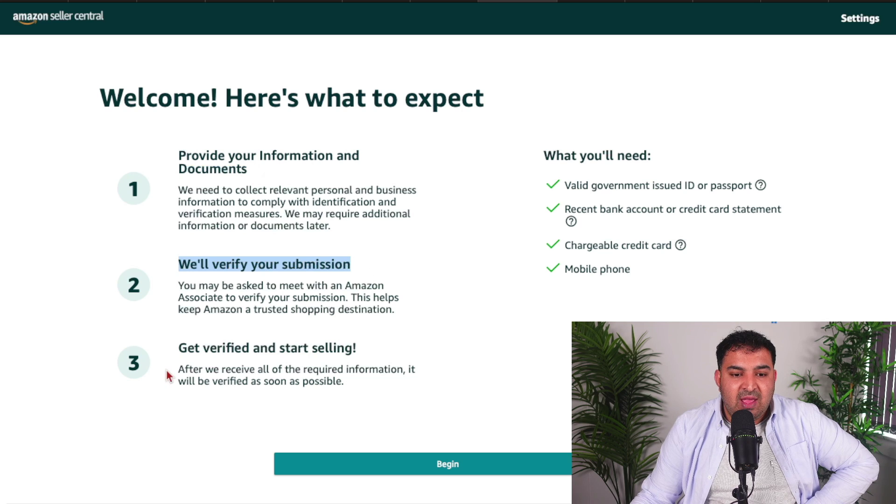
left_click_drag(187, 348, 397, 348)
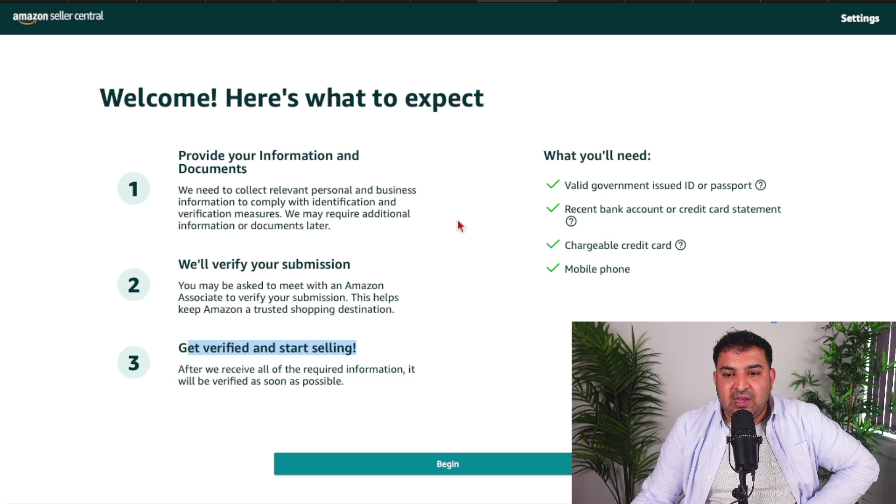
Review the required government ID, bank statement, credit card and mobile phone, then begin registration
left_click(566, 183)
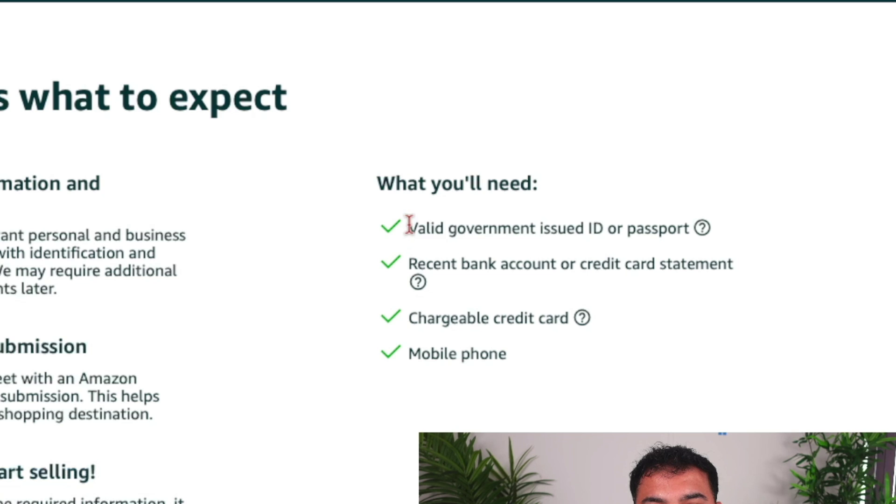
left_click_drag(409, 226, 683, 229)
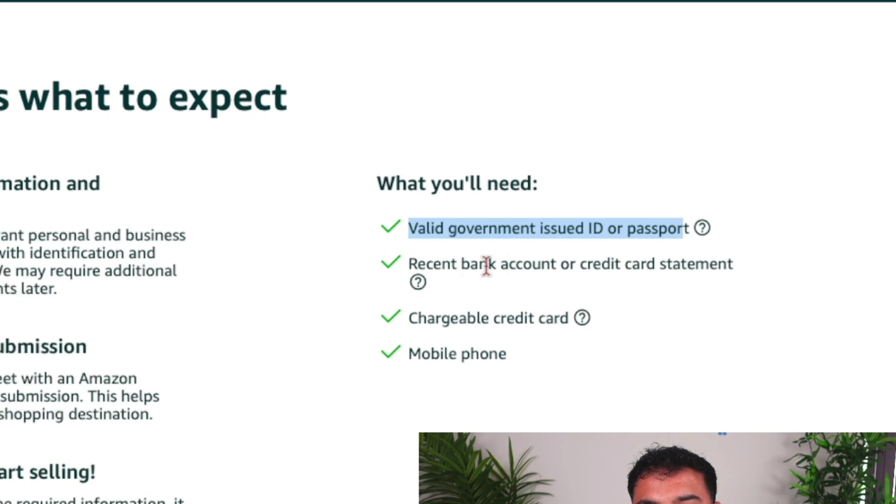
left_click_drag(410, 262, 735, 260)
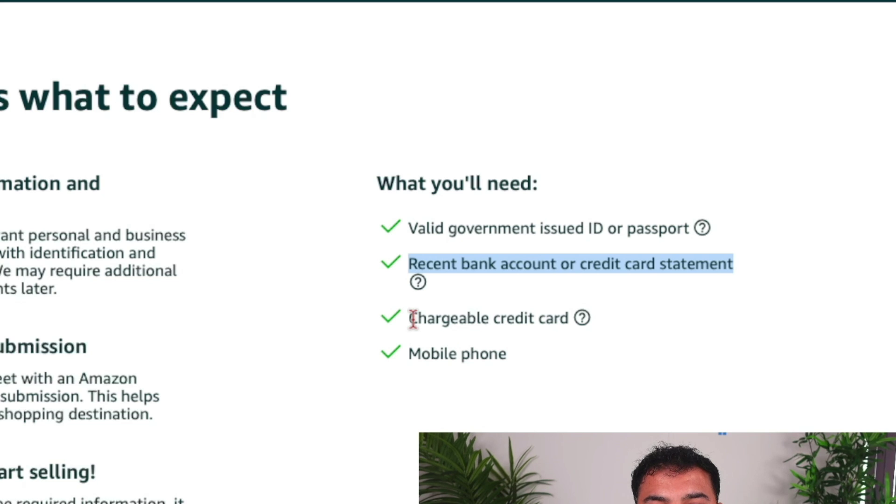
left_click_drag(419, 318, 570, 317)
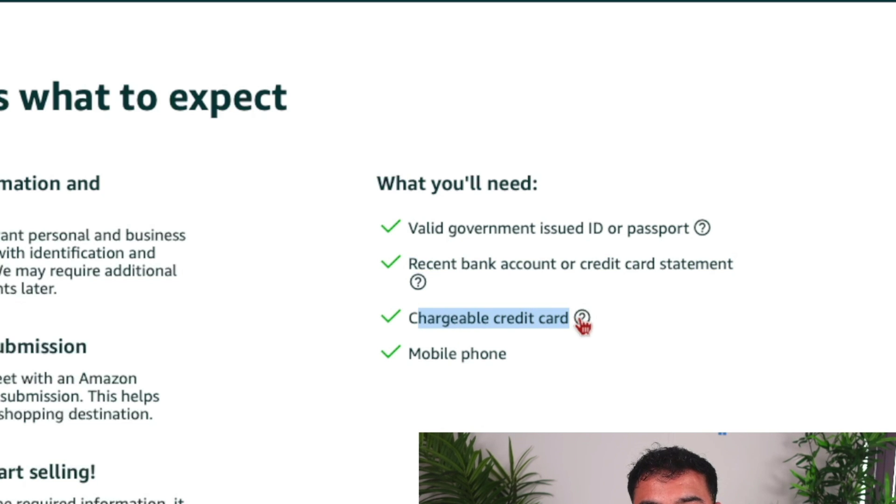
left_click_drag(408, 358, 545, 347)
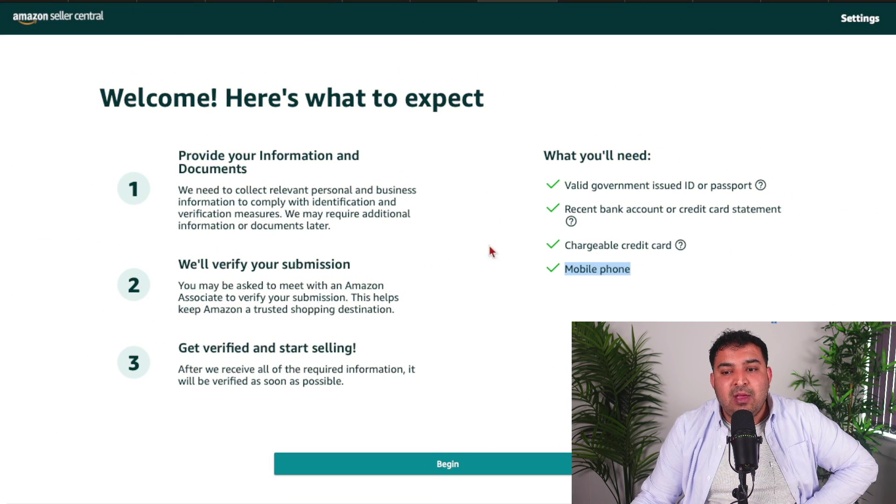
left_click(448, 468)
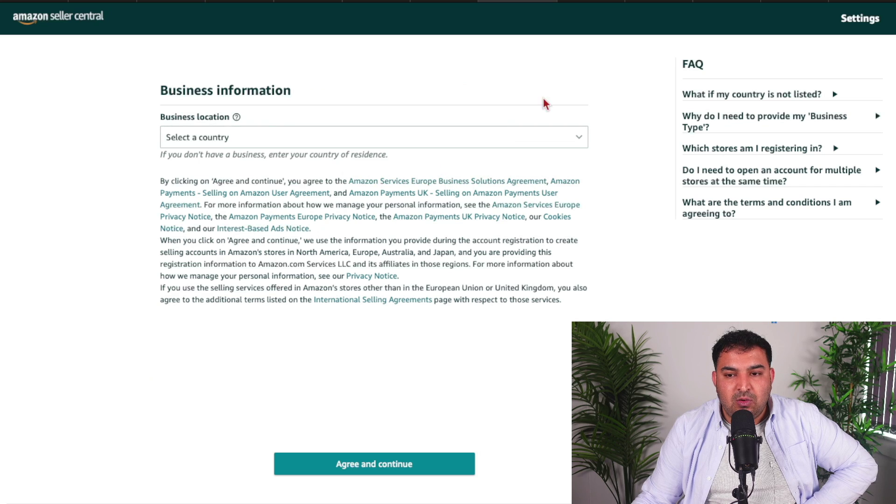
Set business location to United Kingdom and business type to Privately-owned business
left_click(579, 140)
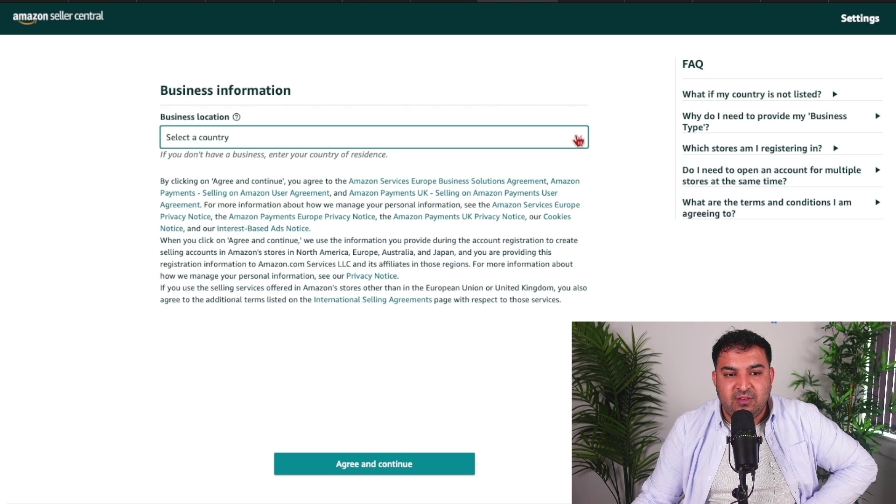
scroll(270, 334, "down", 20)
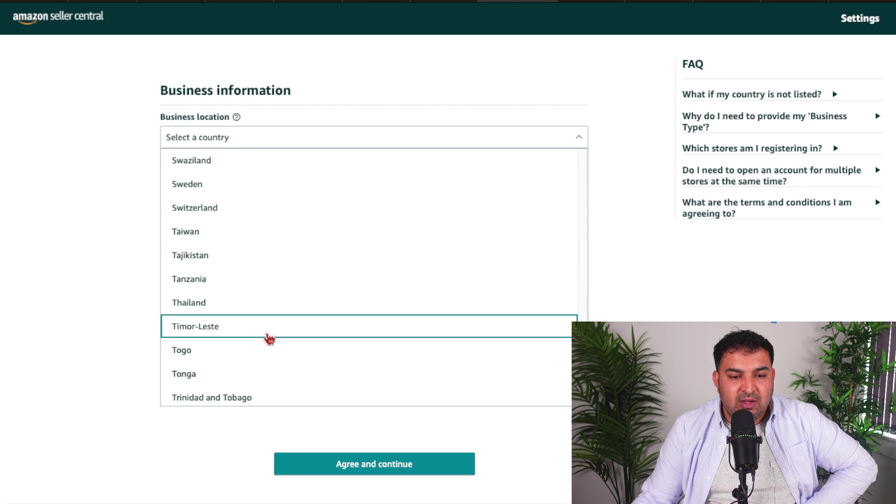
scroll(266, 336, "down", 5)
left_click(240, 183)
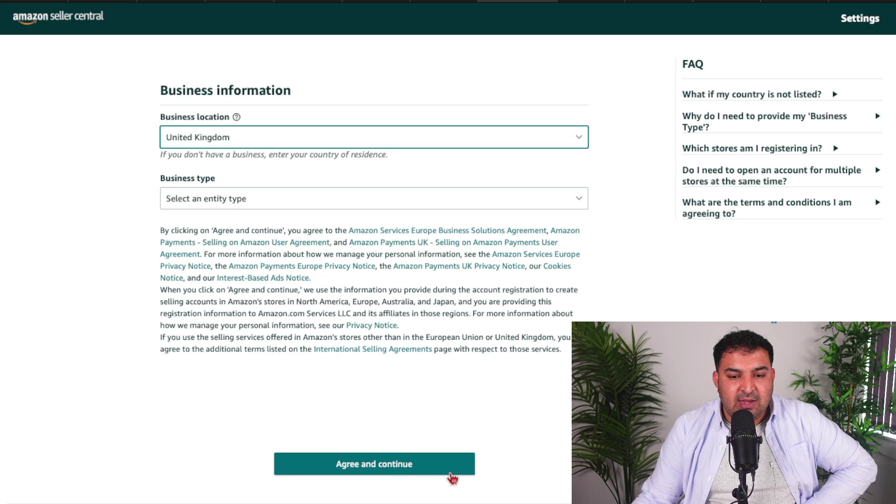
left_click(536, 203)
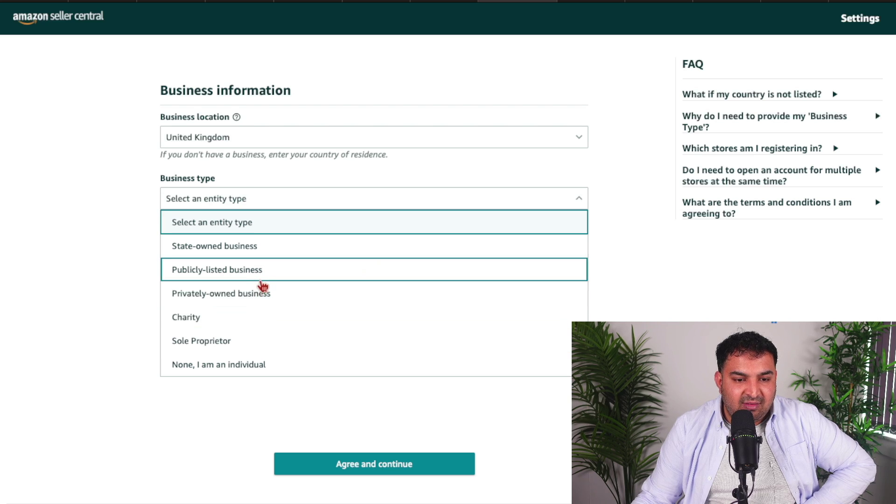
left_click(207, 300)
Enter the registered business name, tick the confirmation box, and agree and continue
scroll(351, 287, "down", 3)
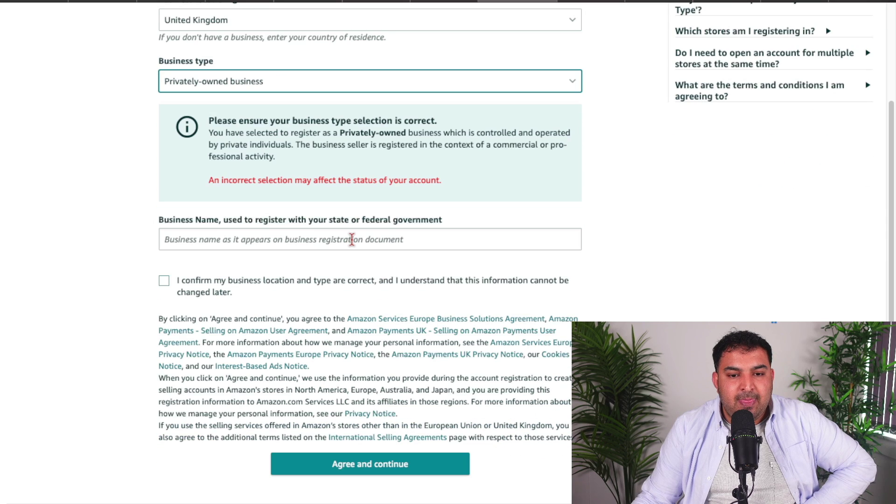
left_click(352, 240)
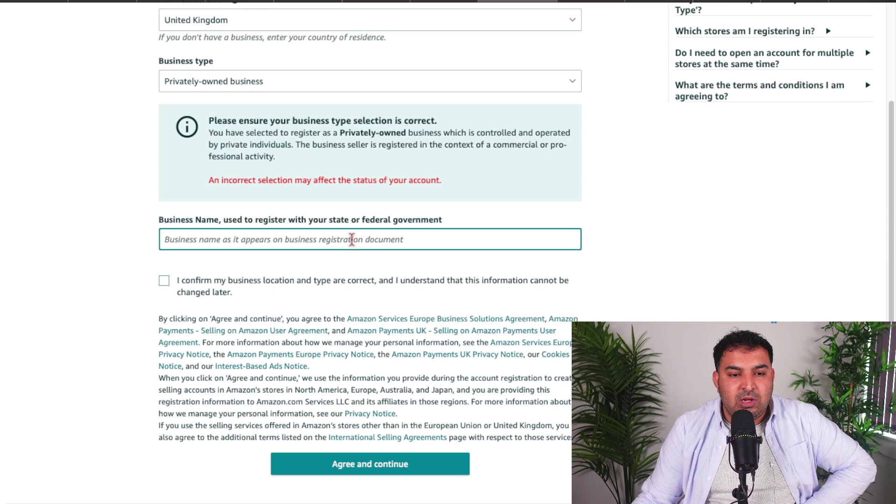
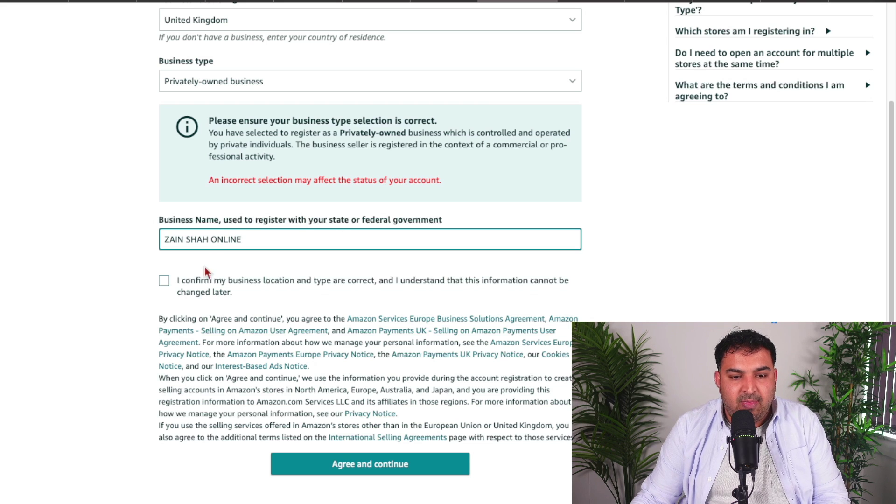
left_click(165, 281)
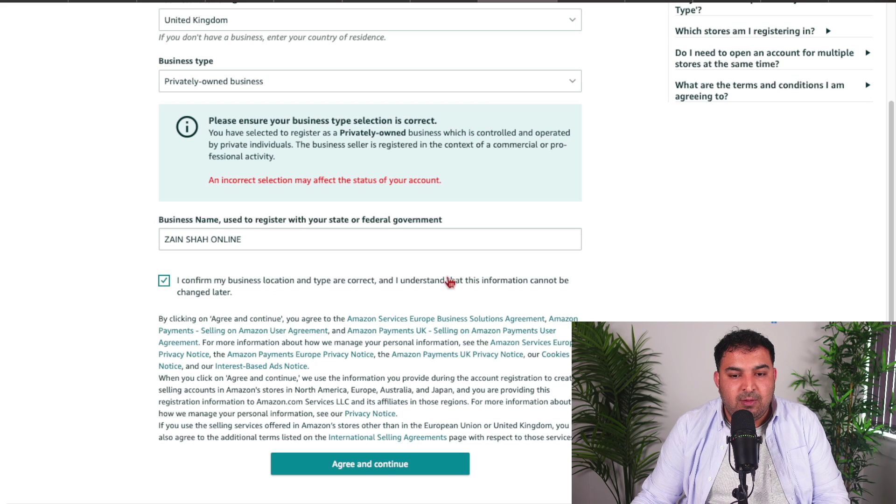
left_click(382, 469)
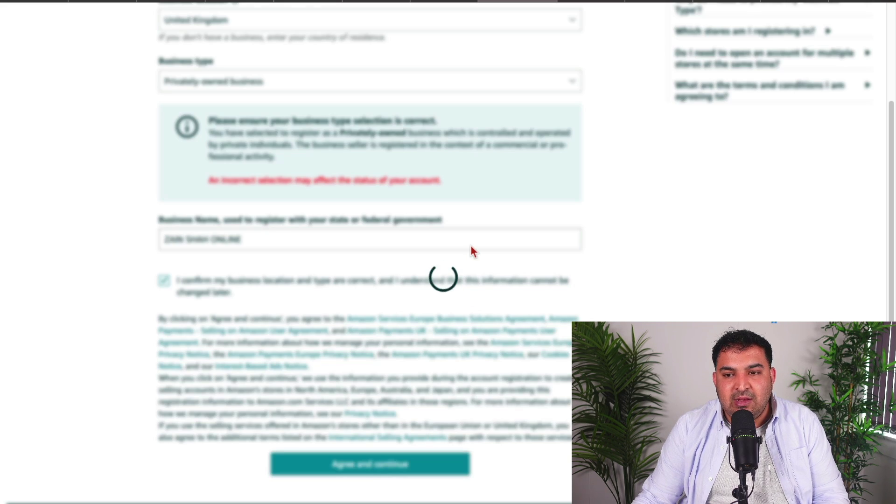
Scroll through the Business information form, checking the prefilled business name and empty address fields
scroll(471, 251, "down", 2)
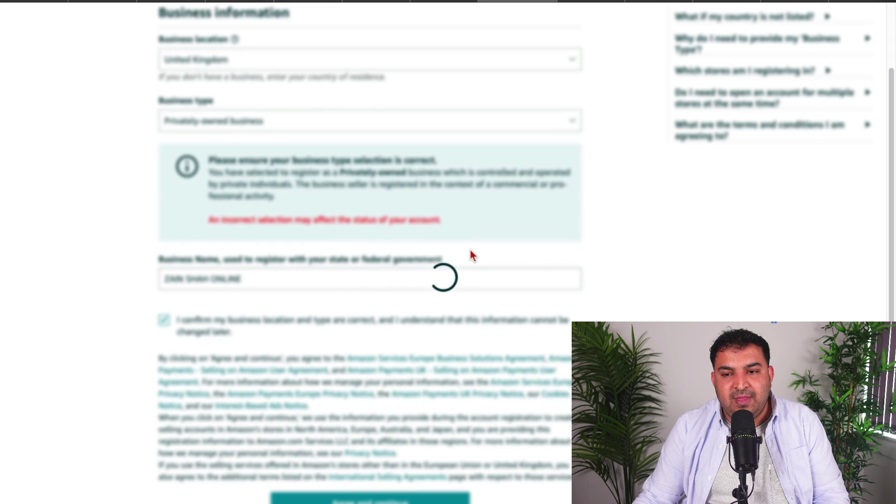
scroll(470, 249, "down", 1)
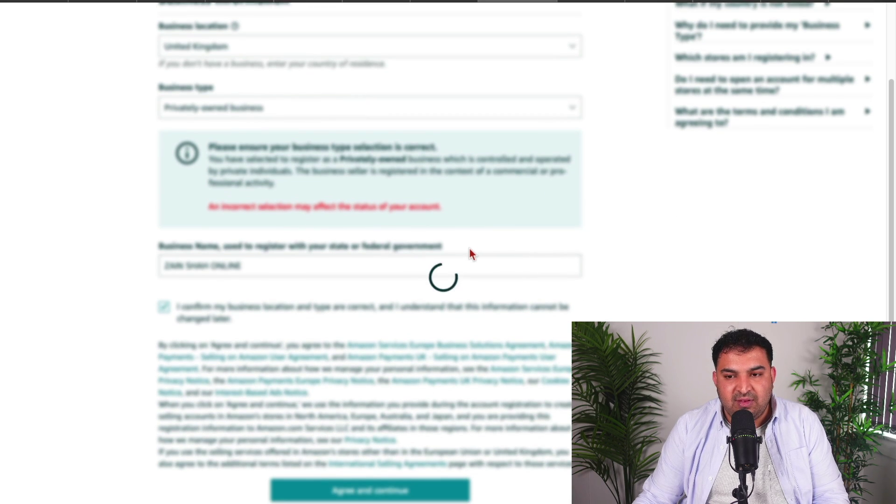
scroll(330, 213, "down", 1)
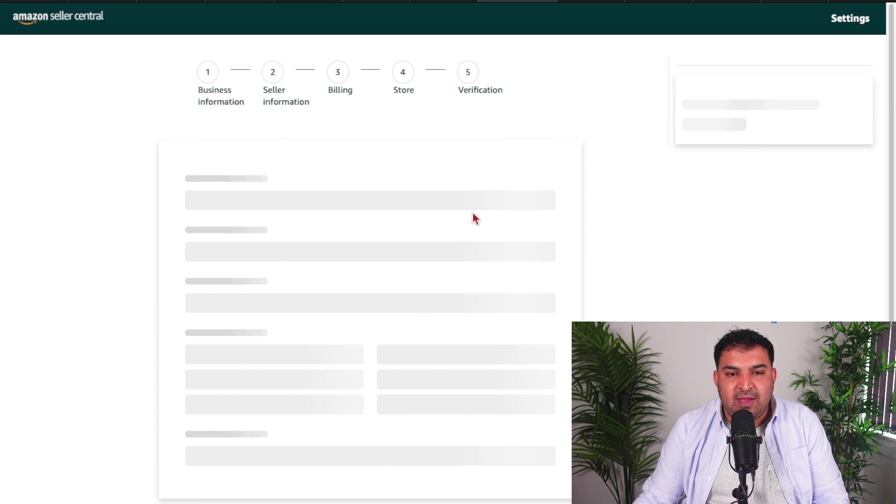
scroll(469, 211, "down", 5)
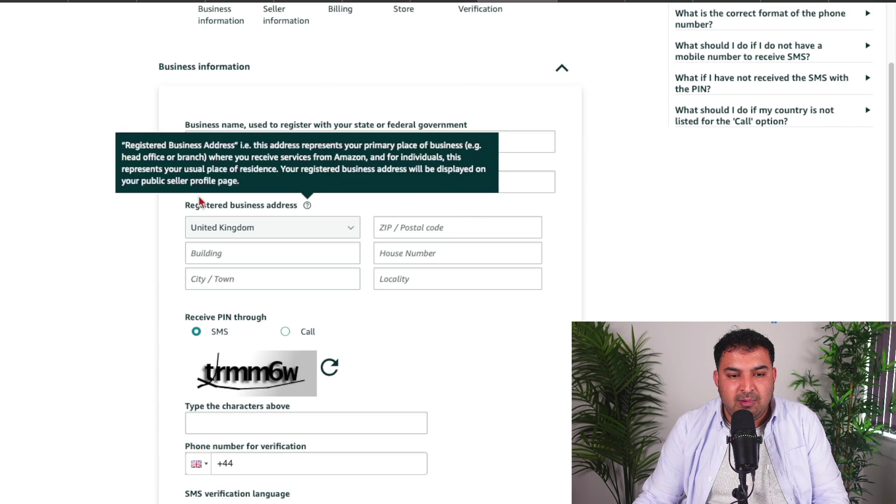
scroll(444, 285, "up", 5)
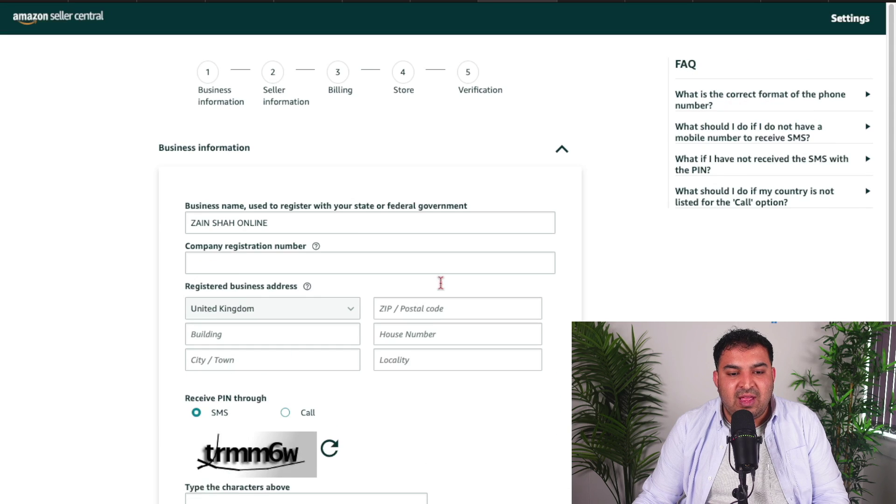
scroll(355, 313, "down", 3)
scroll(336, 178, "up", 3)
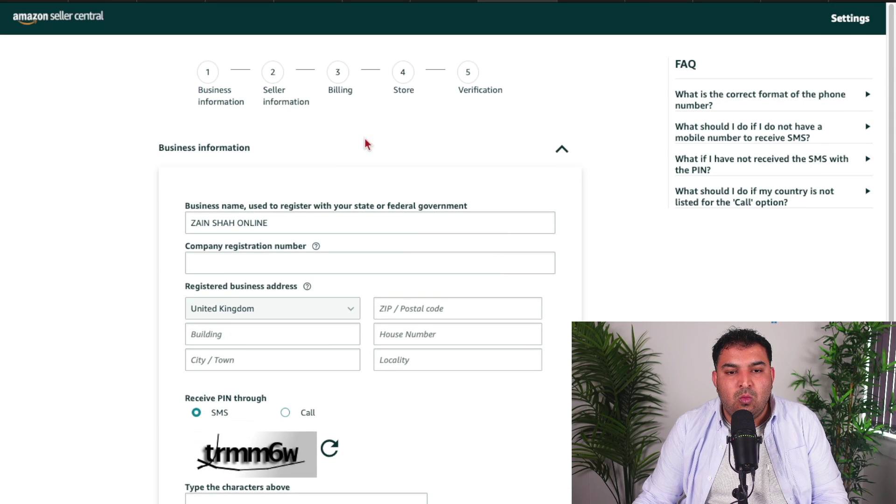